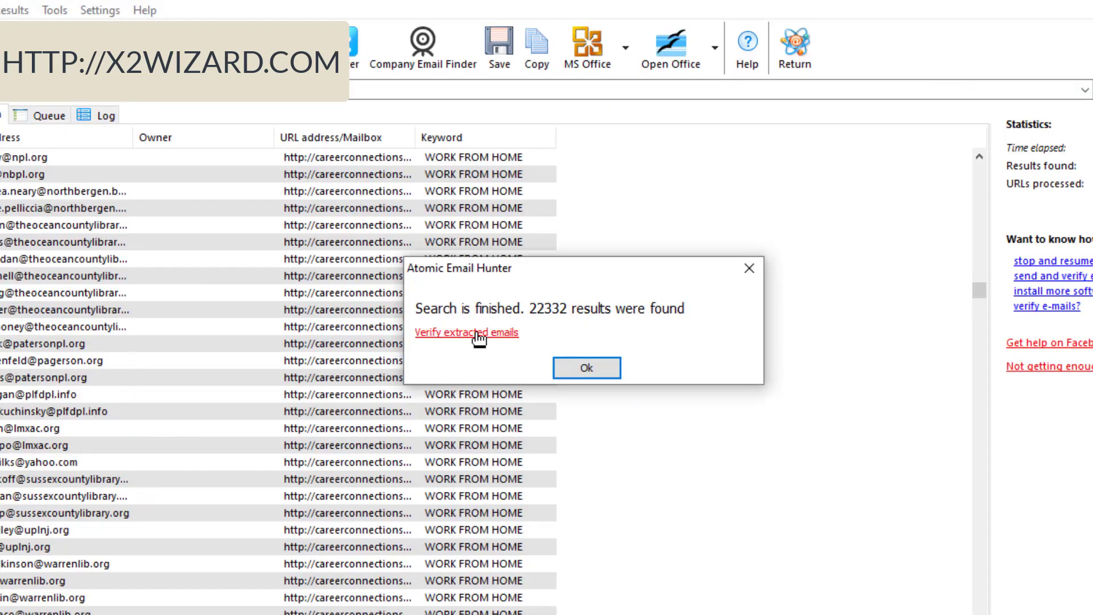
- Send the extracted emails to Atomic Mail Verifier, removing duplicate entries
{"action": "left_click", "coordinate": [479, 334]}
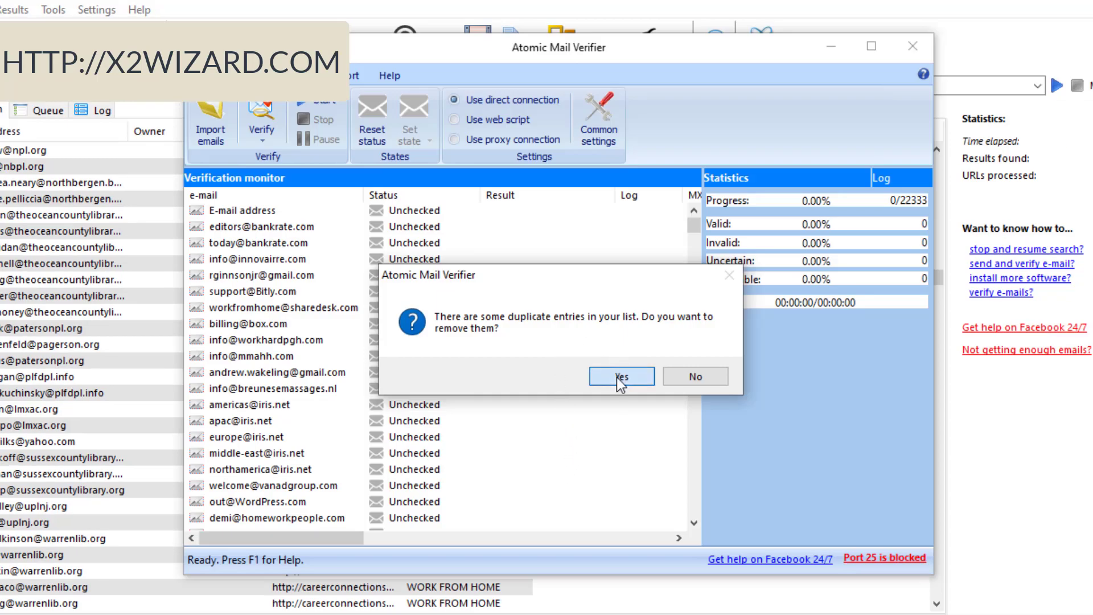
{"action": "left_click", "coordinate": [617, 377]}
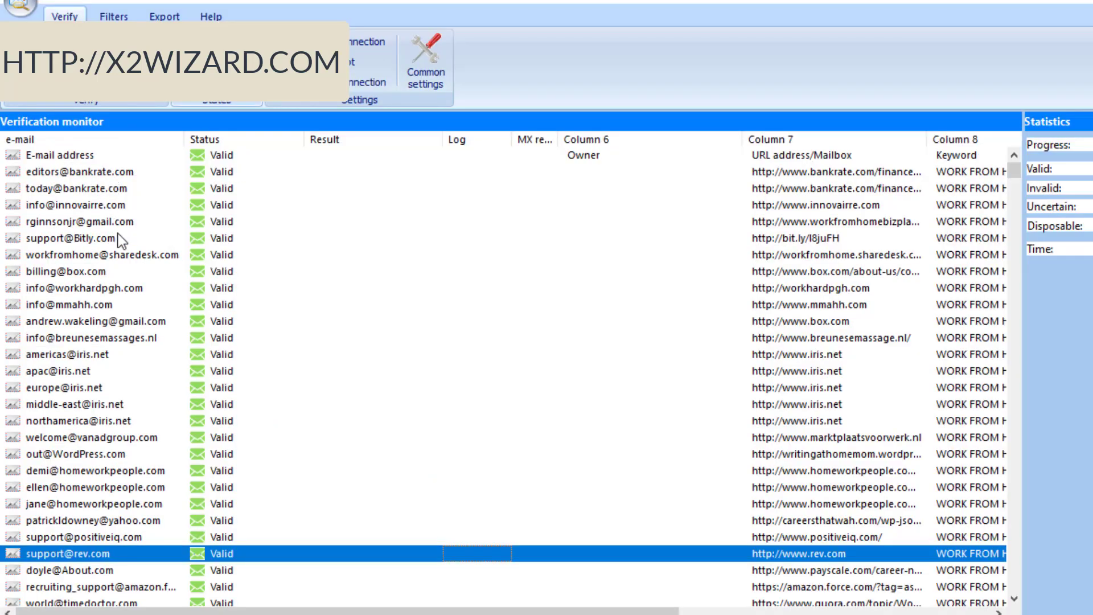
{"action": "scroll", "coordinate": [124, 250], "scroll_direction": "down", "scroll_amount": 5}
{"action": "scroll", "coordinate": [120, 274], "scroll_direction": "down", "scroll_amount": 5}
{"action": "scroll", "coordinate": [120, 282], "scroll_direction": "down", "scroll_amount": 5}
{"action": "scroll", "coordinate": [118, 295], "scroll_direction": "down", "scroll_amount": 5}
{"action": "scroll", "coordinate": [117, 295], "scroll_direction": "down", "scroll_amount": 5}
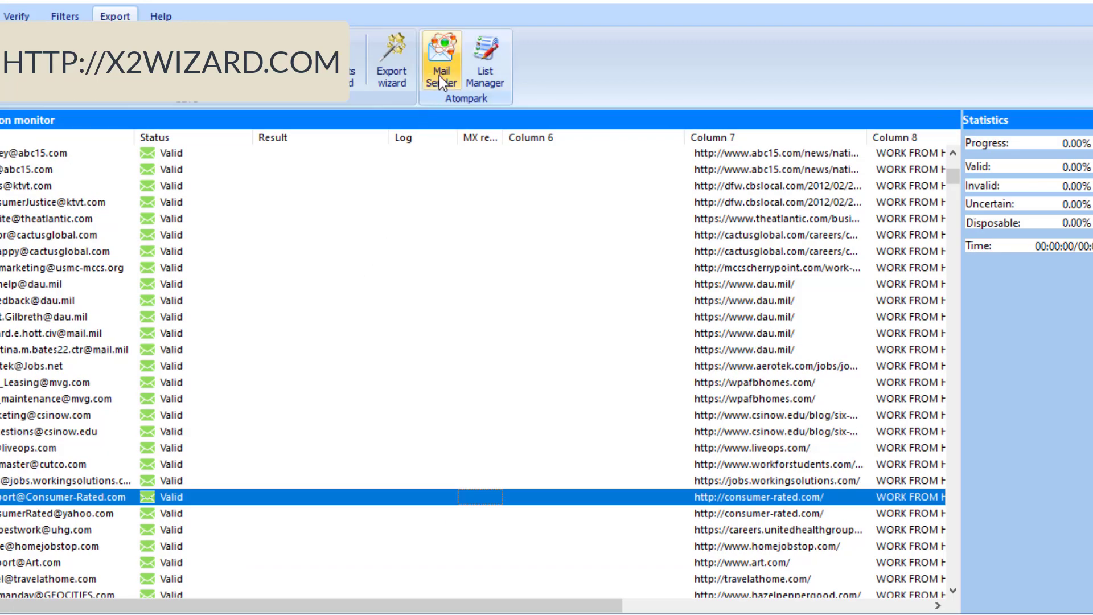
- Load the verified list into Mail Sender and preview the Ecommerce 4, Modern and New Year Template 2 templates
{"action": "left_click", "coordinate": [441, 70]}
{"action": "left_click", "coordinate": [41, 287]}
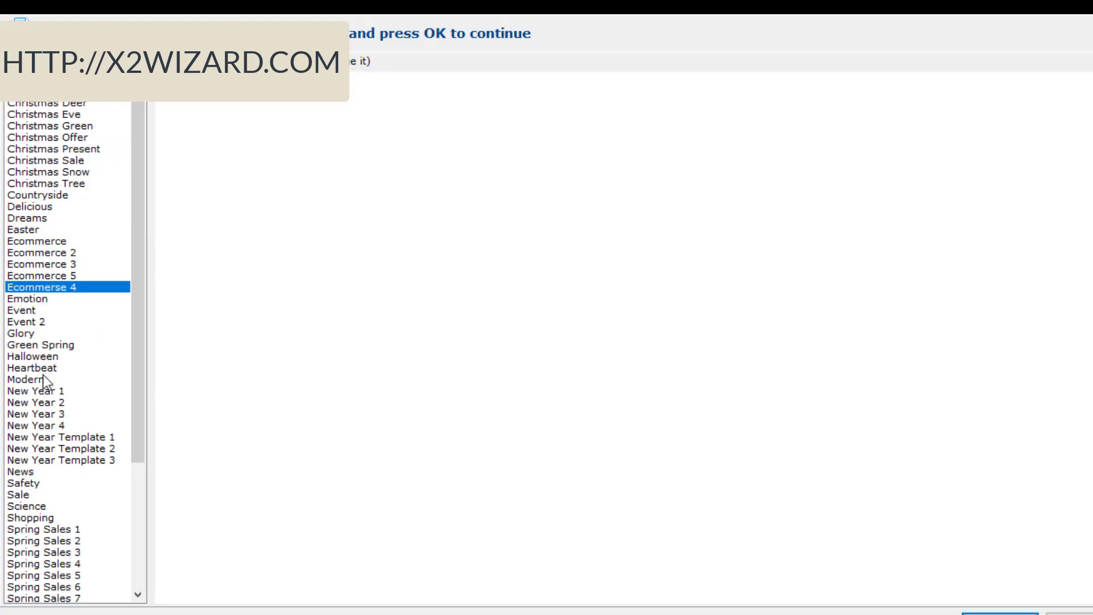
{"action": "left_click", "coordinate": [43, 378]}
{"action": "left_click", "coordinate": [60, 448]}
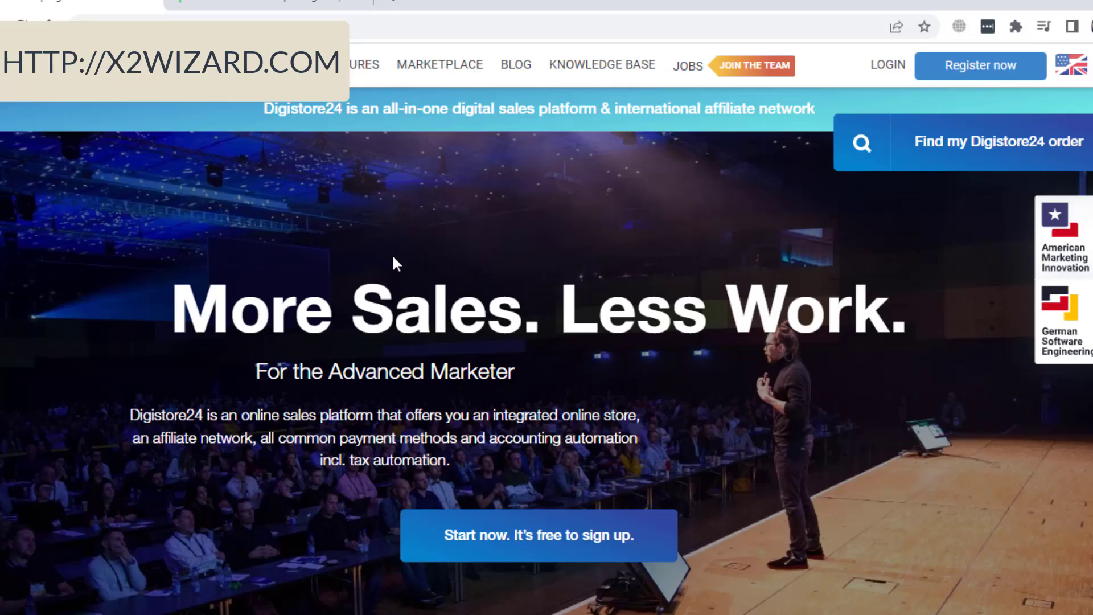
- Open Digistore24 registration, choose promoting other providers' products, and accept the B2B contract
{"action": "left_click", "coordinate": [979, 68]}
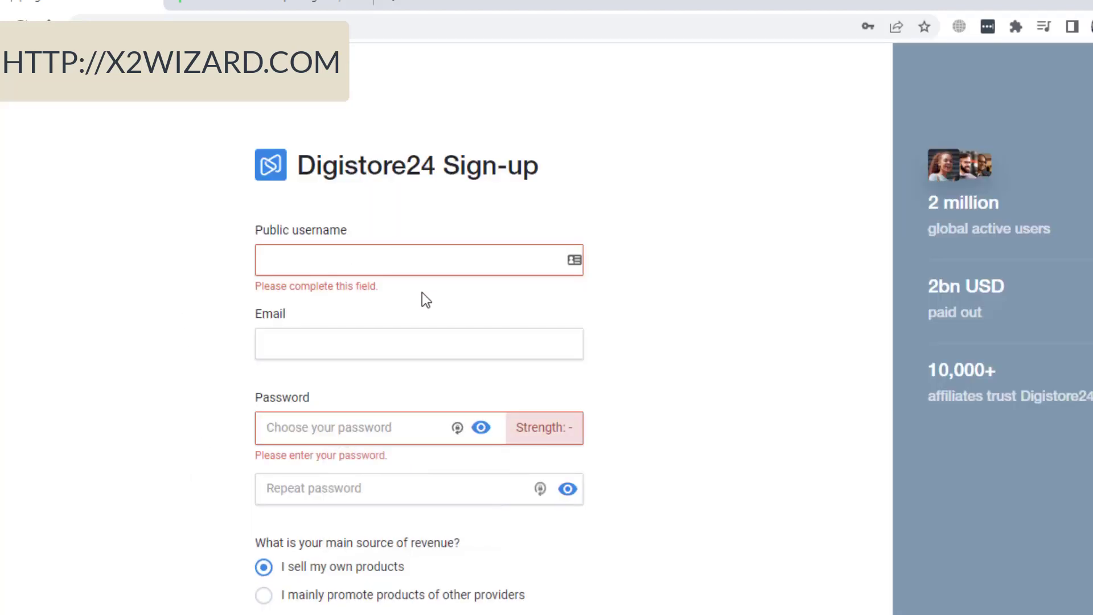
{"action": "scroll", "coordinate": [666, 432], "scroll_direction": "down", "scroll_amount": 1}
{"action": "scroll", "coordinate": [673, 449], "scroll_direction": "down", "scroll_amount": 2}
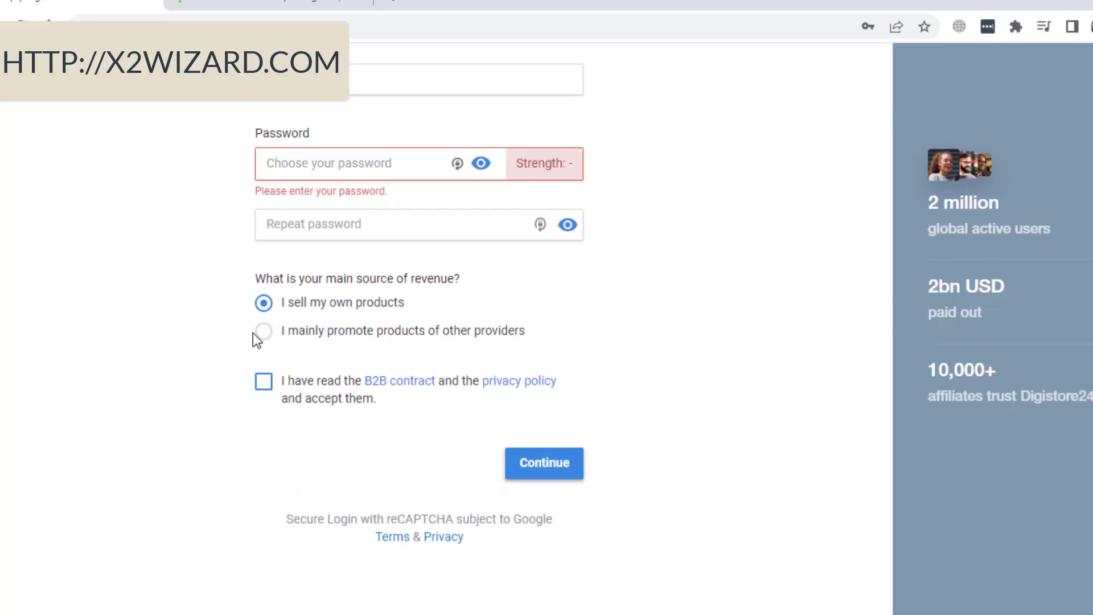
{"action": "left_click", "coordinate": [263, 331]}
{"action": "left_click", "coordinate": [264, 383]}
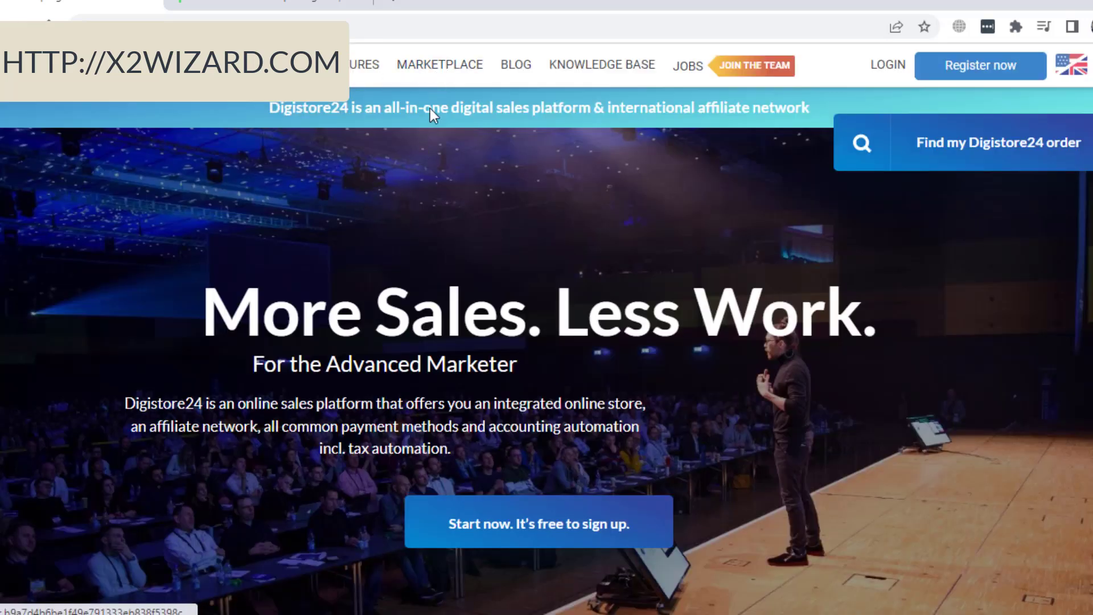
- Open the Digistore24 MARKETPLACE and browse its sales-ranked affiliate offers
{"action": "left_click", "coordinate": [440, 64]}
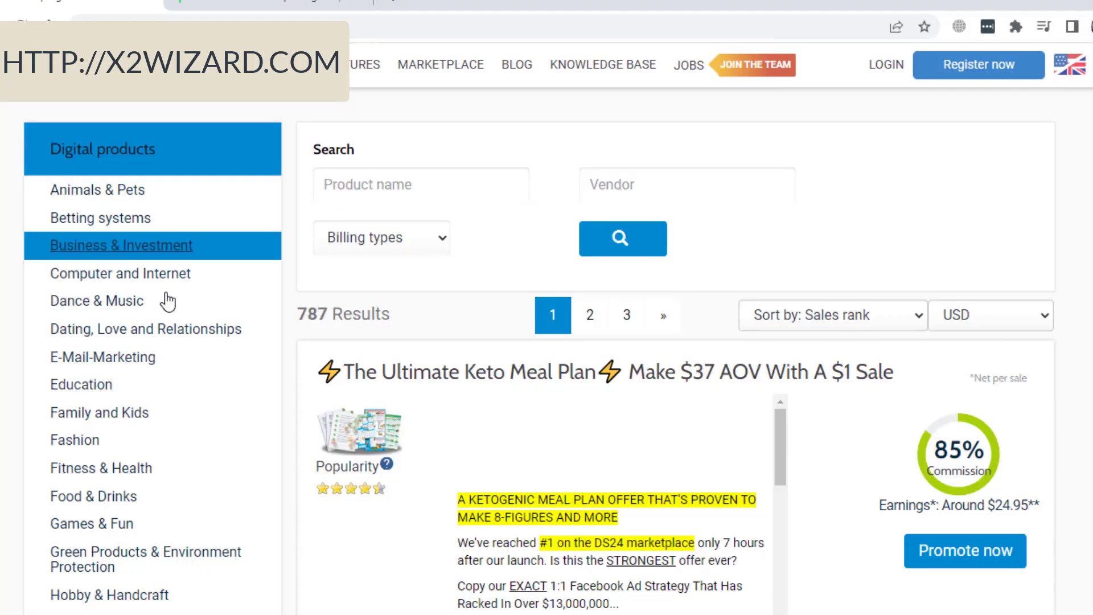
{"action": "scroll", "coordinate": [547, 342], "scroll_direction": "down", "scroll_amount": 1}
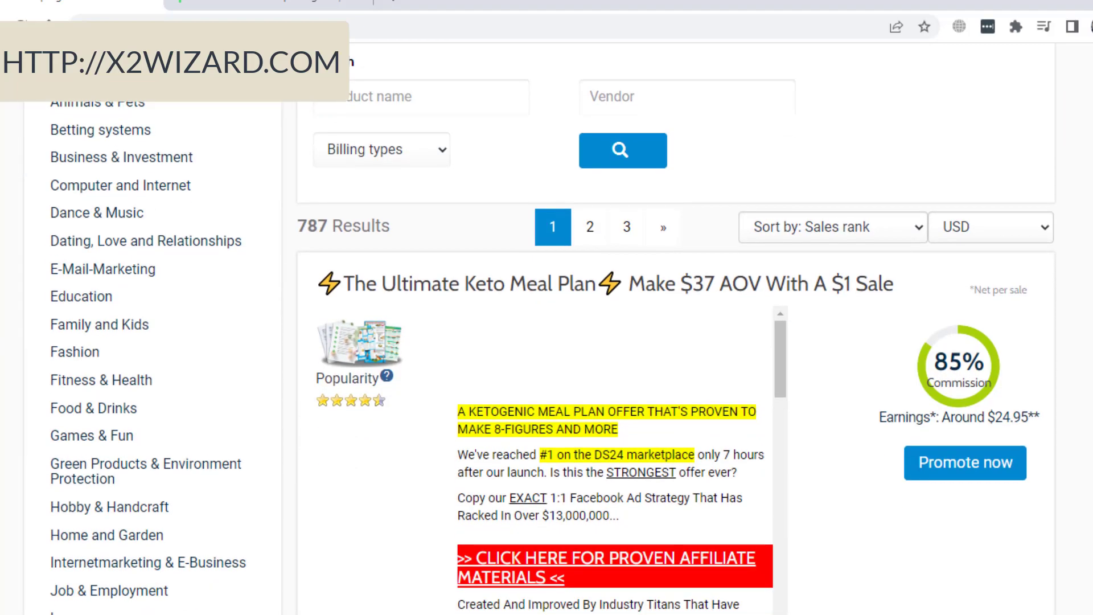
{"action": "scroll", "coordinate": [547, 341], "scroll_direction": "down", "scroll_amount": 4}
{"action": "scroll", "coordinate": [547, 342], "scroll_direction": "down", "scroll_amount": 4}
{"action": "scroll", "coordinate": [547, 342], "scroll_direction": "down", "scroll_amount": 4}
{"action": "scroll", "coordinate": [547, 342], "scroll_direction": "down", "scroll_amount": 3}
{"action": "scroll", "coordinate": [547, 342], "scroll_direction": "down", "scroll_amount": 4}
{"action": "scroll", "coordinate": [547, 341], "scroll_direction": "down", "scroll_amount": 4}
{"action": "scroll", "coordinate": [547, 341], "scroll_direction": "down", "scroll_amount": 4}
{"action": "scroll", "coordinate": [547, 342], "scroll_direction": "down", "scroll_amount": 3}
{"action": "scroll", "coordinate": [548, 342], "scroll_direction": "down", "scroll_amount": 4}
{"action": "scroll", "coordinate": [548, 342], "scroll_direction": "down", "scroll_amount": 4}
{"action": "scroll", "coordinate": [548, 343], "scroll_direction": "up", "scroll_amount": 6}
{"action": "scroll", "coordinate": [547, 342], "scroll_direction": "up", "scroll_amount": 6}
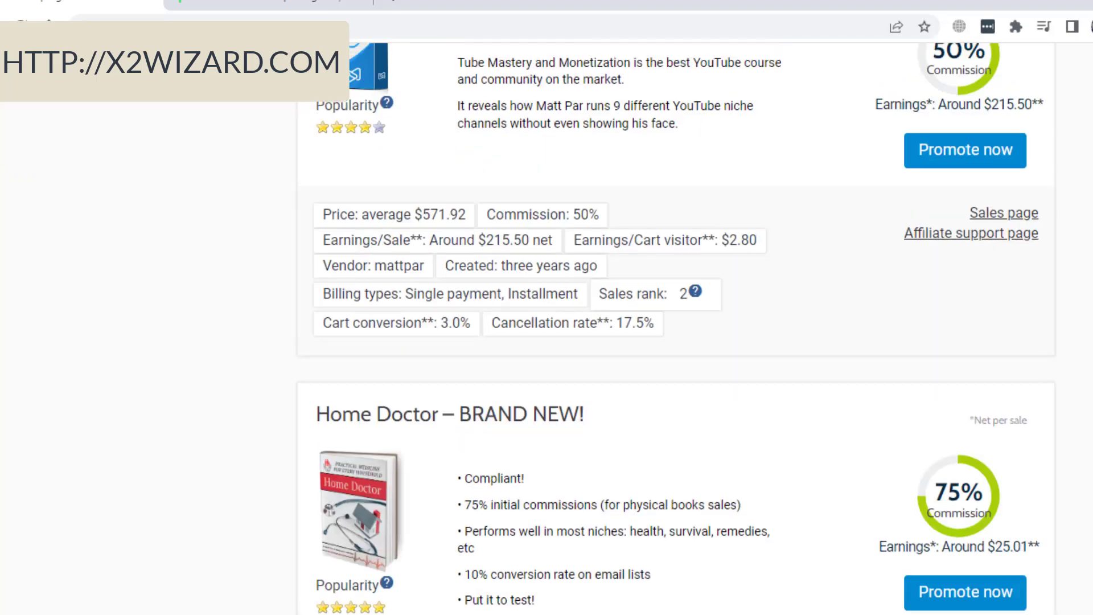
{"action": "scroll", "coordinate": [547, 341], "scroll_direction": "up", "scroll_amount": 5}
{"action": "scroll", "coordinate": [547, 342], "scroll_direction": "up", "scroll_amount": 3}
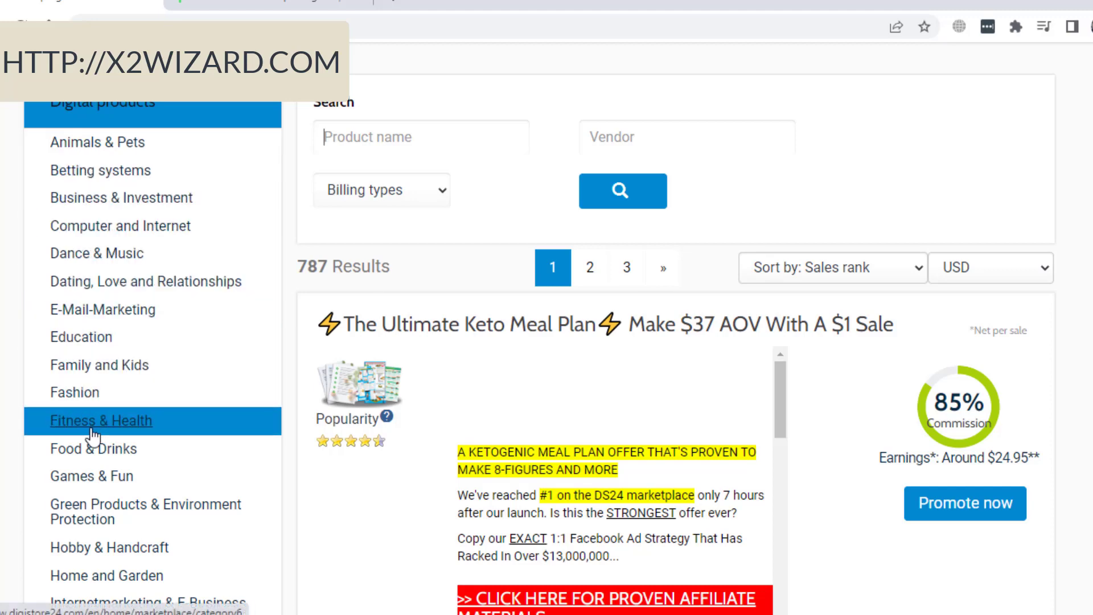
{"action": "scroll", "coordinate": [95, 435], "scroll_direction": "down", "scroll_amount": 2}
{"action": "scroll", "coordinate": [94, 444], "scroll_direction": "down", "scroll_amount": 2}
{"action": "scroll", "coordinate": [94, 461], "scroll_direction": "down", "scroll_amount": 2}
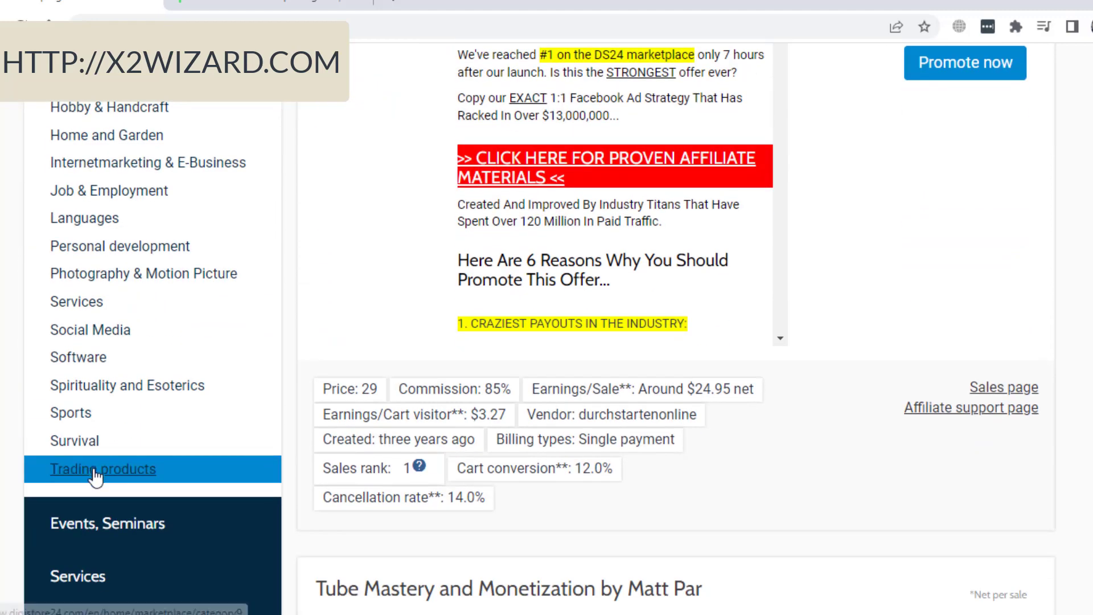